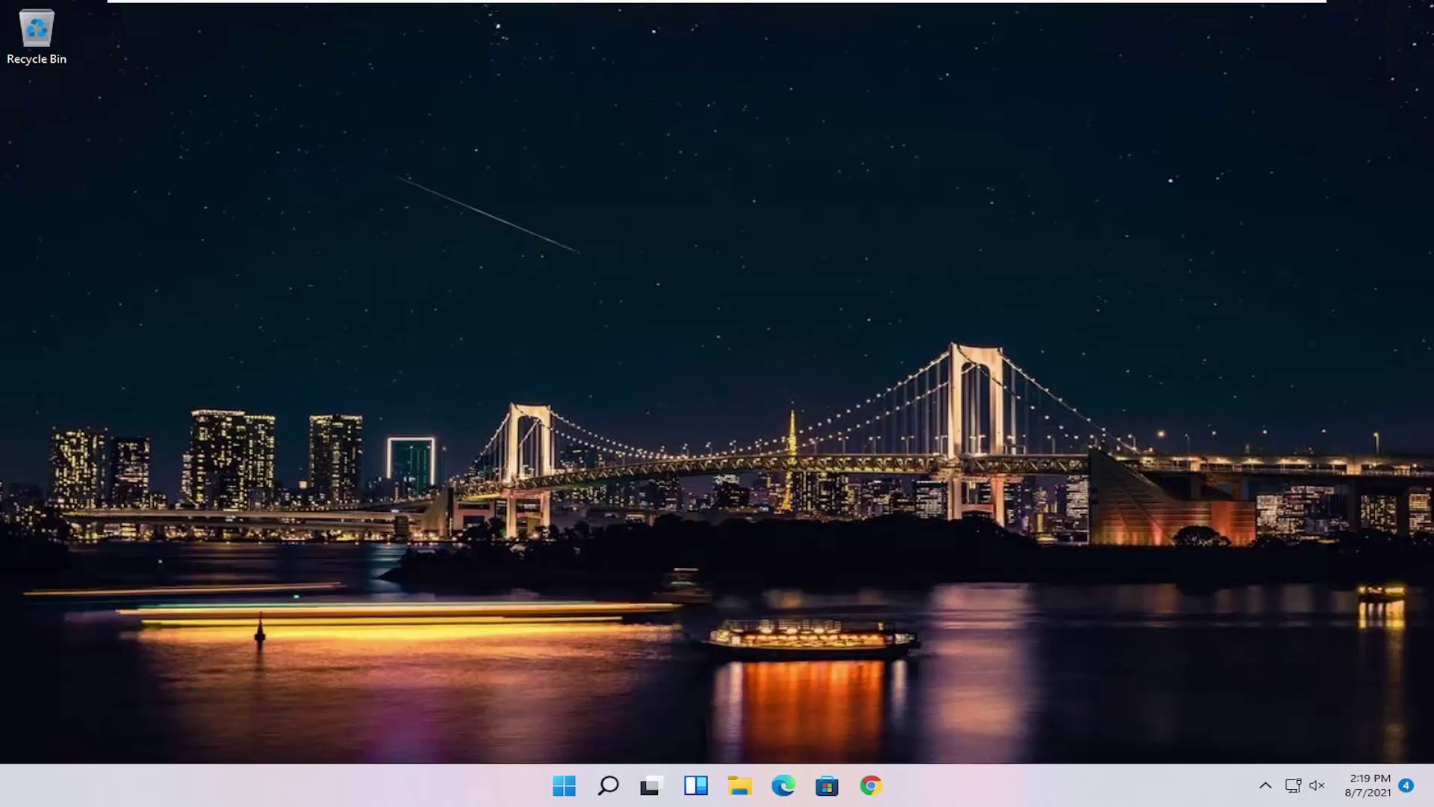
Search Windows for 'control panel' and open Control Panel
left_click(605, 795)
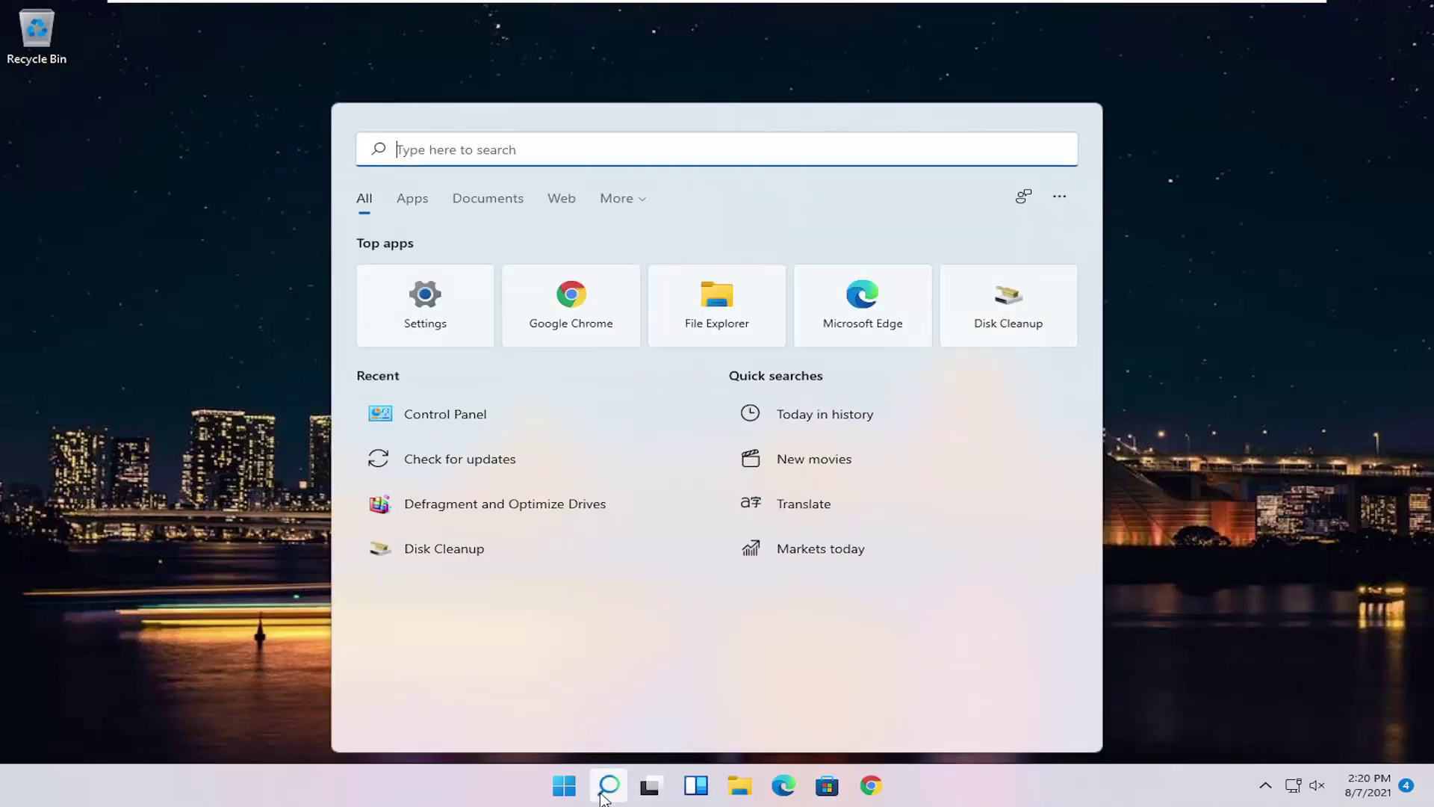
type("control panel")
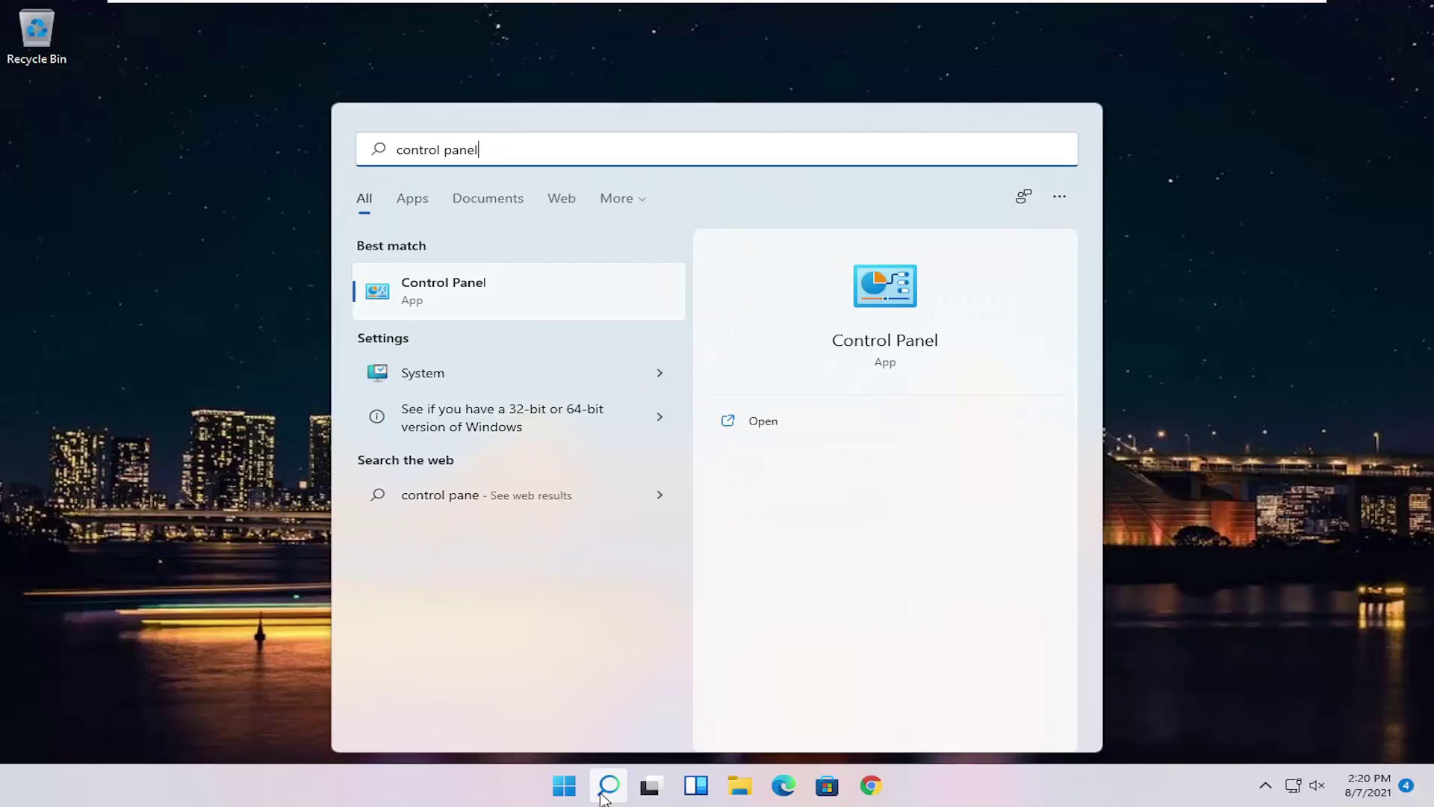
left_click(447, 293)
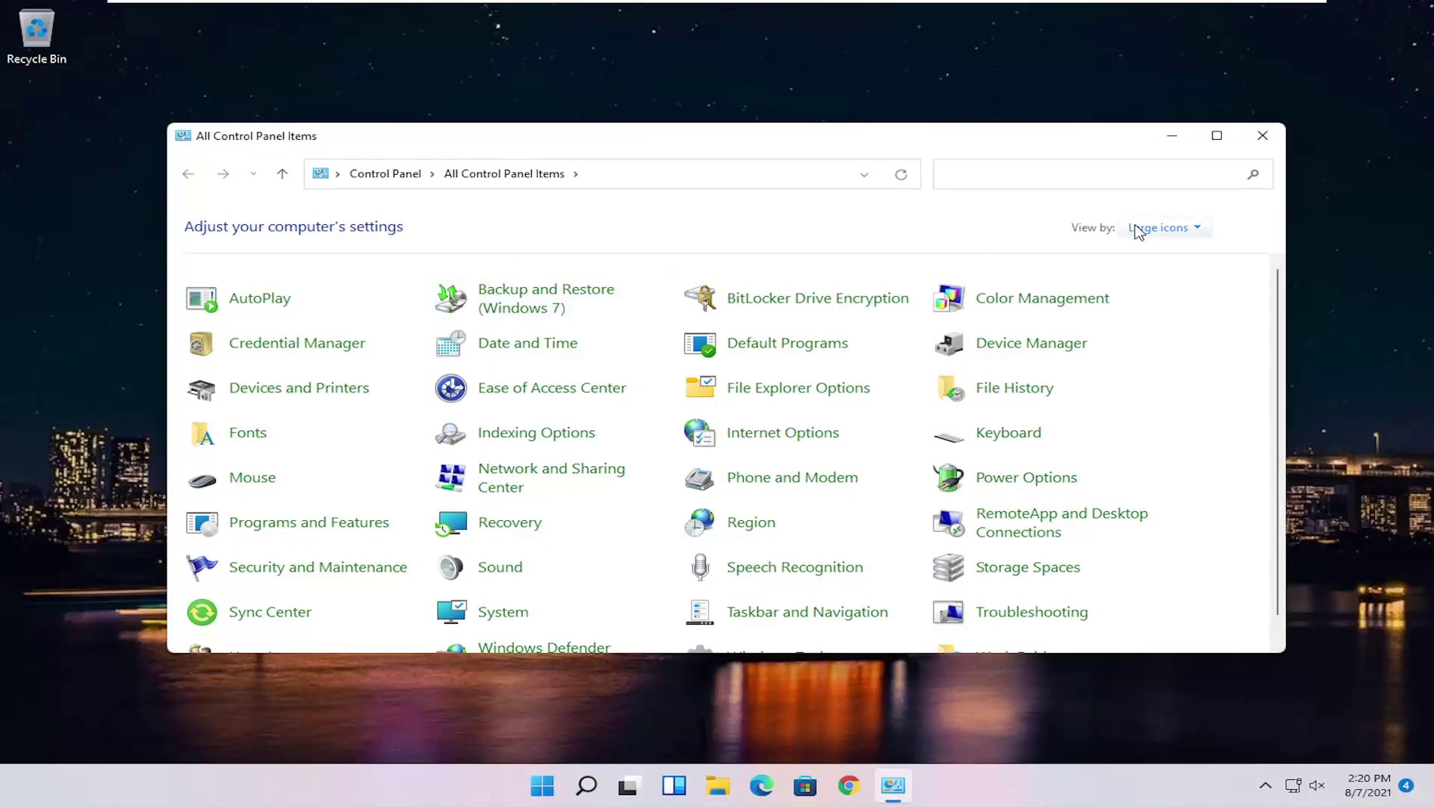
Keep the large icon view and open Devices and Printers
left_click(1138, 231)
left_click(1166, 278)
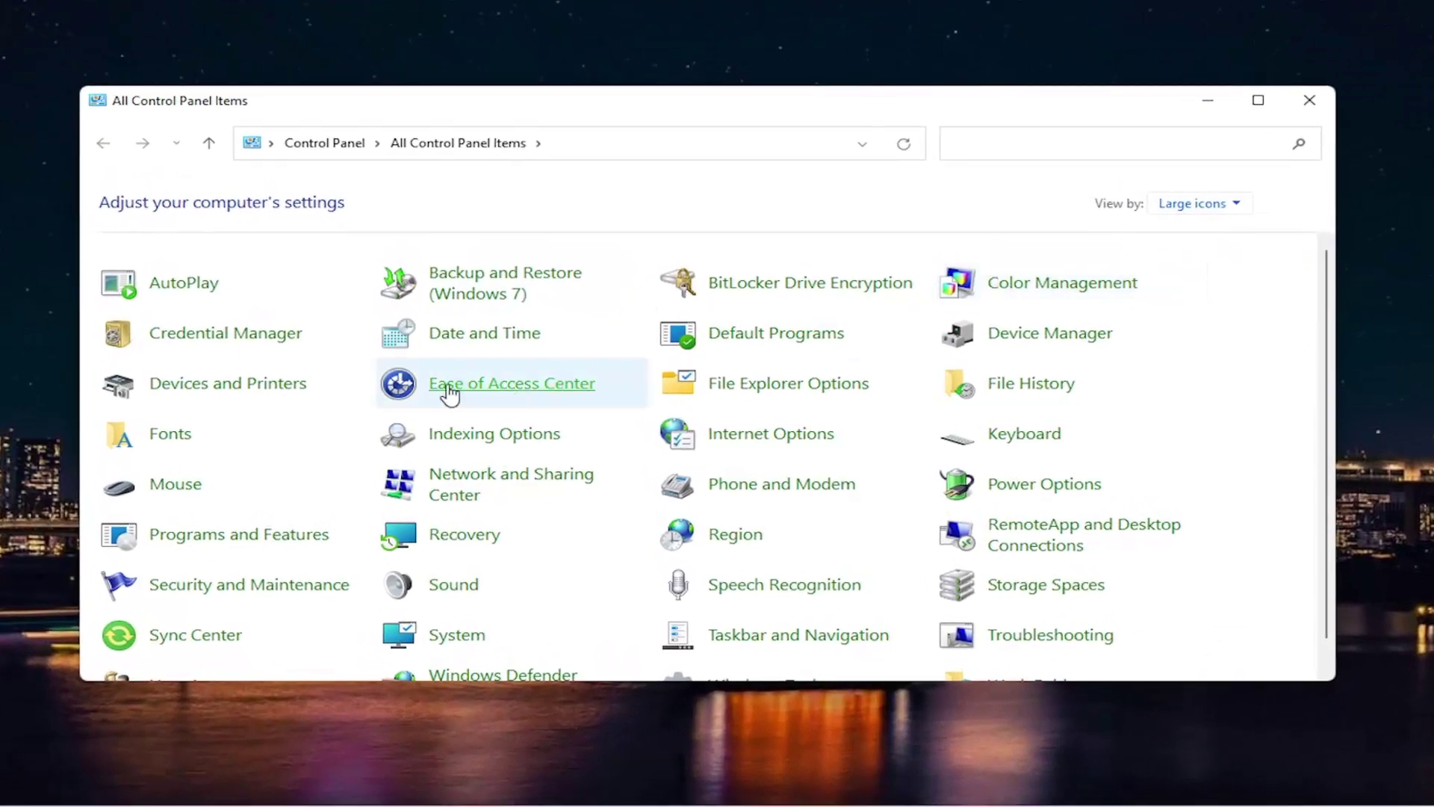
left_click(246, 389)
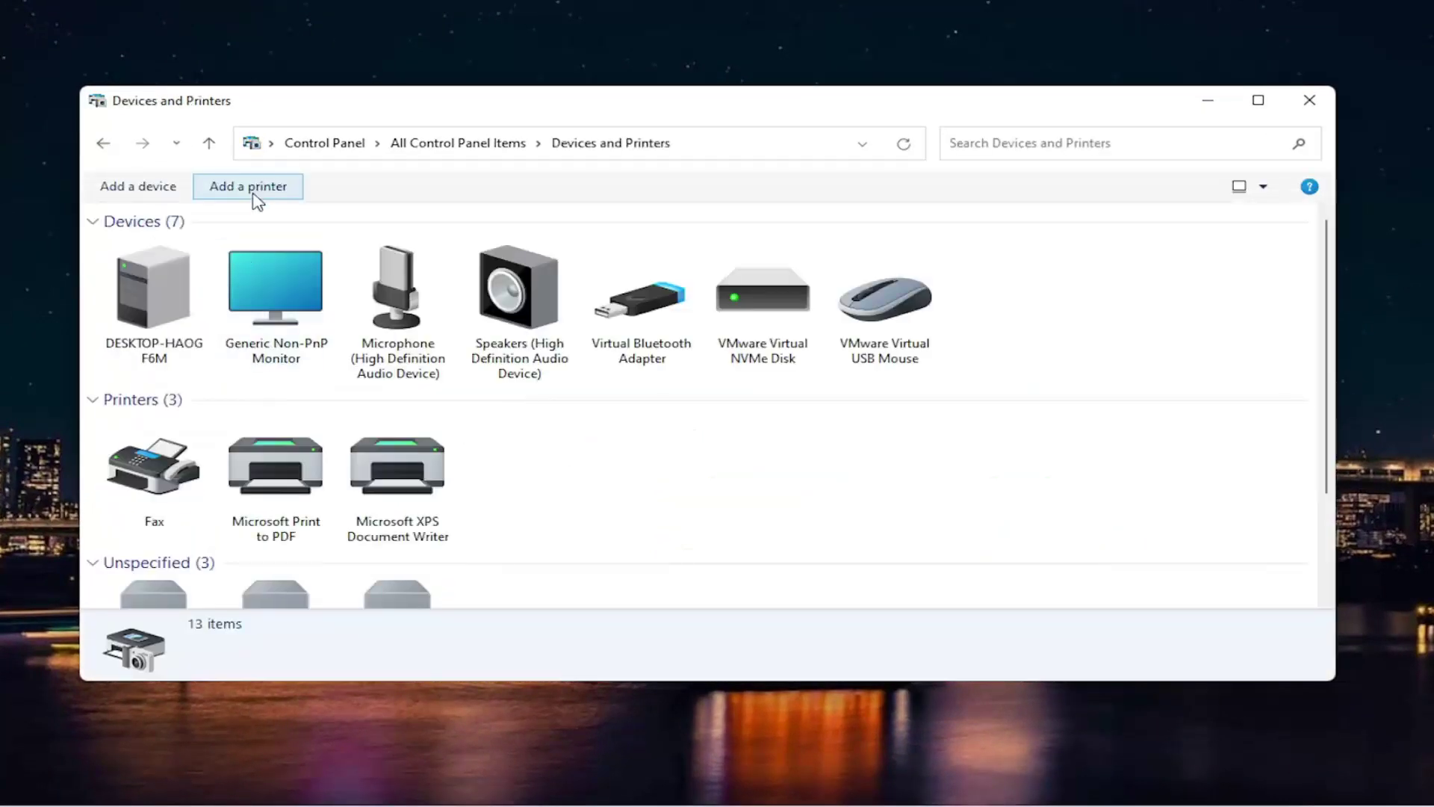
left_click(262, 195)
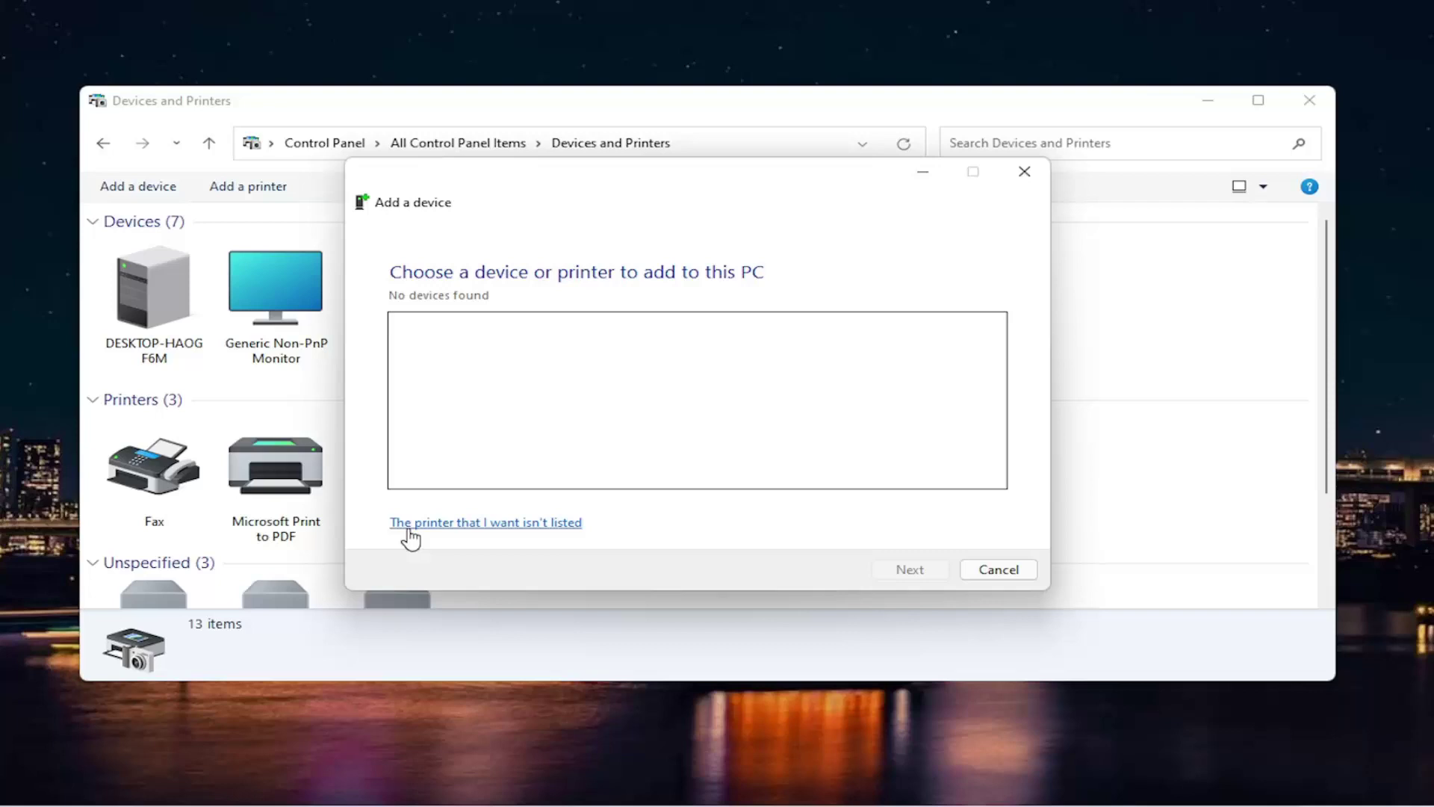
Choose 'The printer that I want isn't listed', then add a local printer with manual settings
left_click(543, 525)
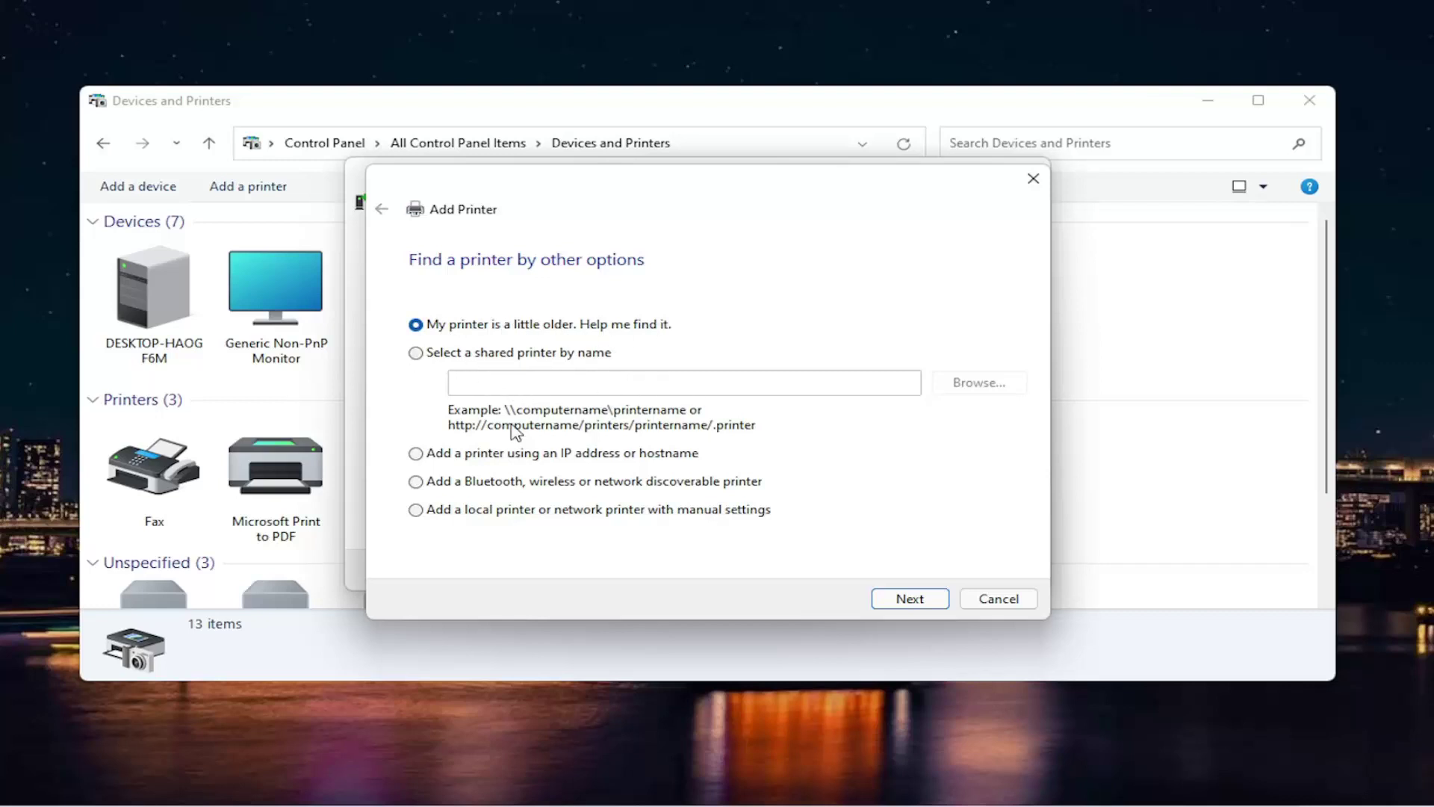
left_click(541, 486)
left_click(417, 511)
Keep the existing LPT1: (Printer Port) and continue to the driver installation page
left_click(894, 602)
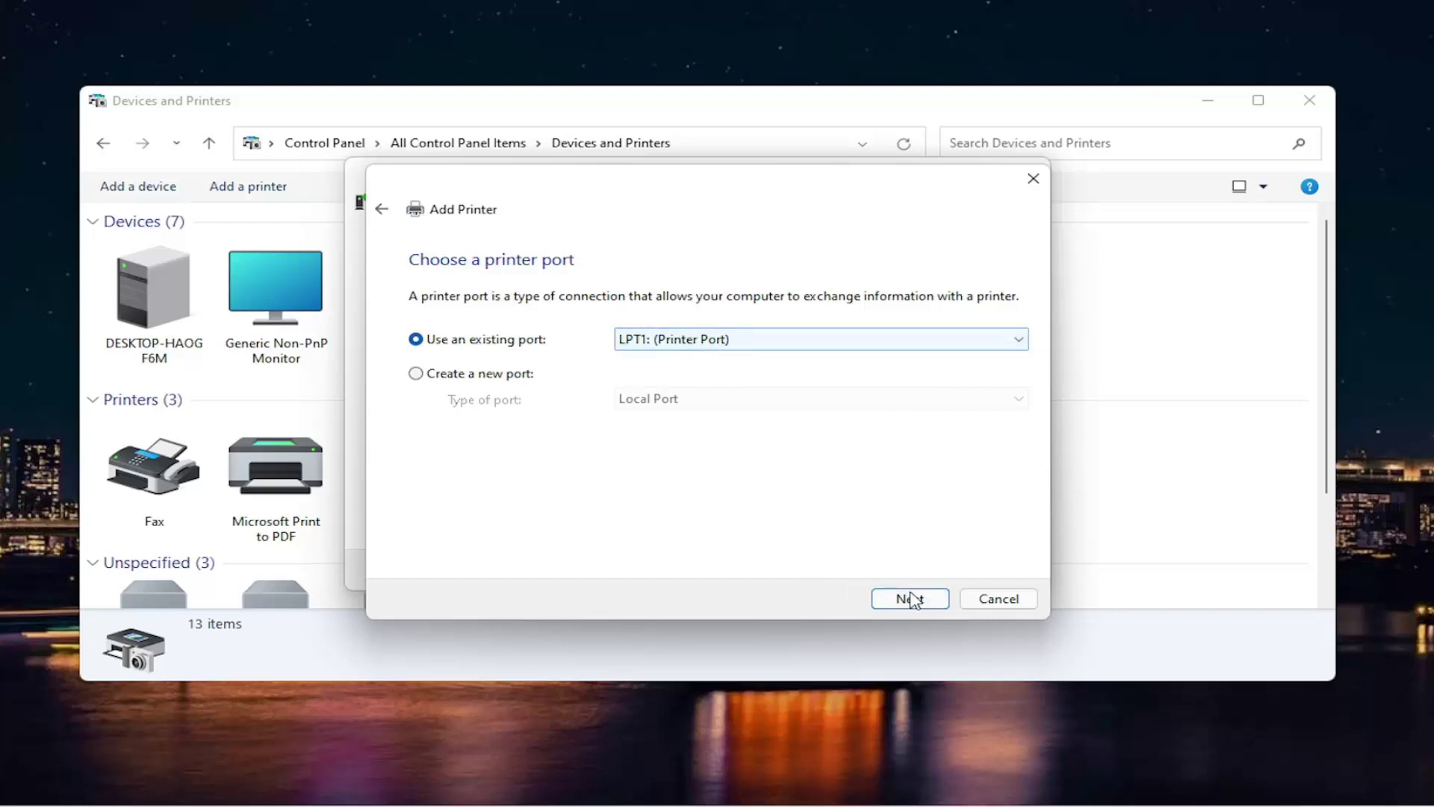
left_click(775, 339)
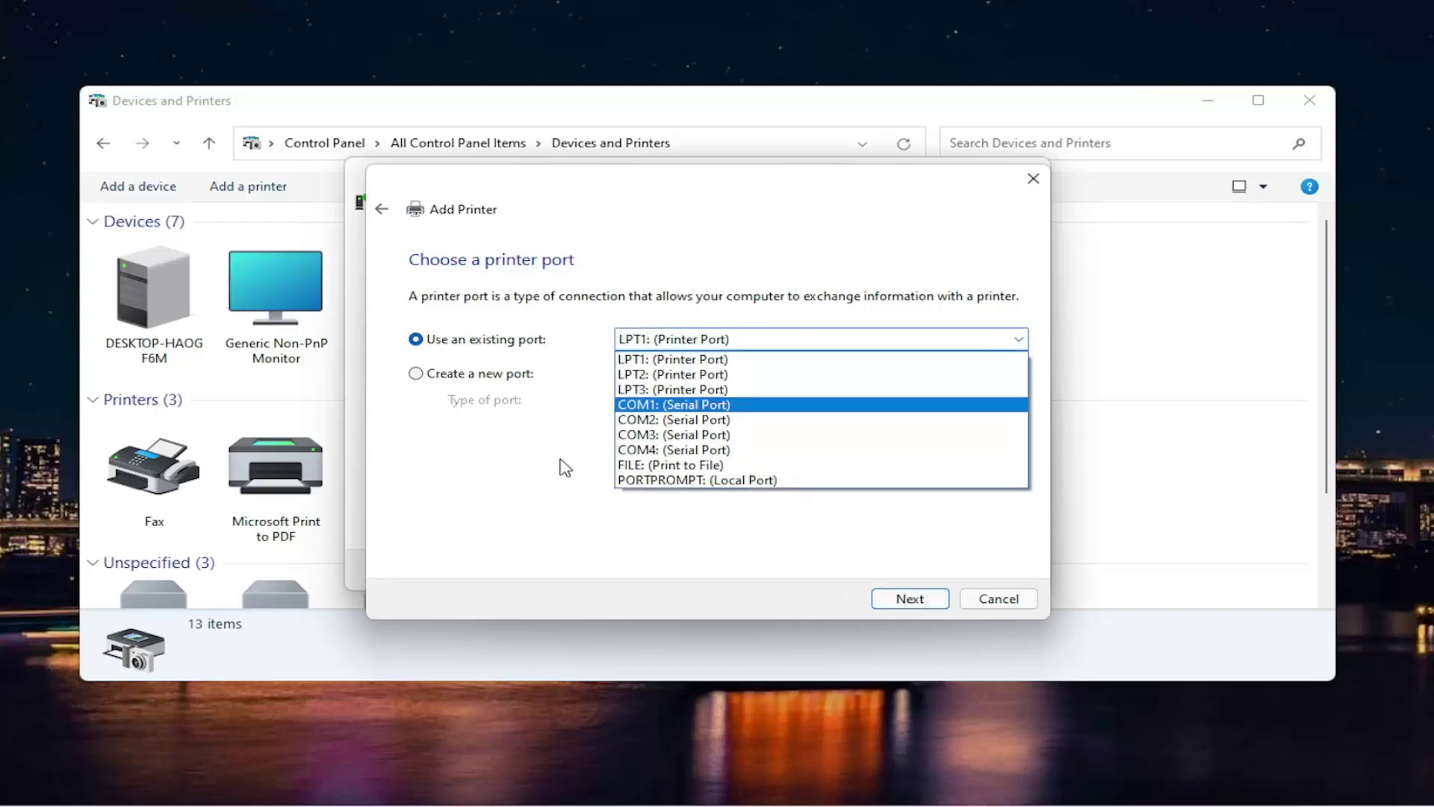
left_click(539, 478)
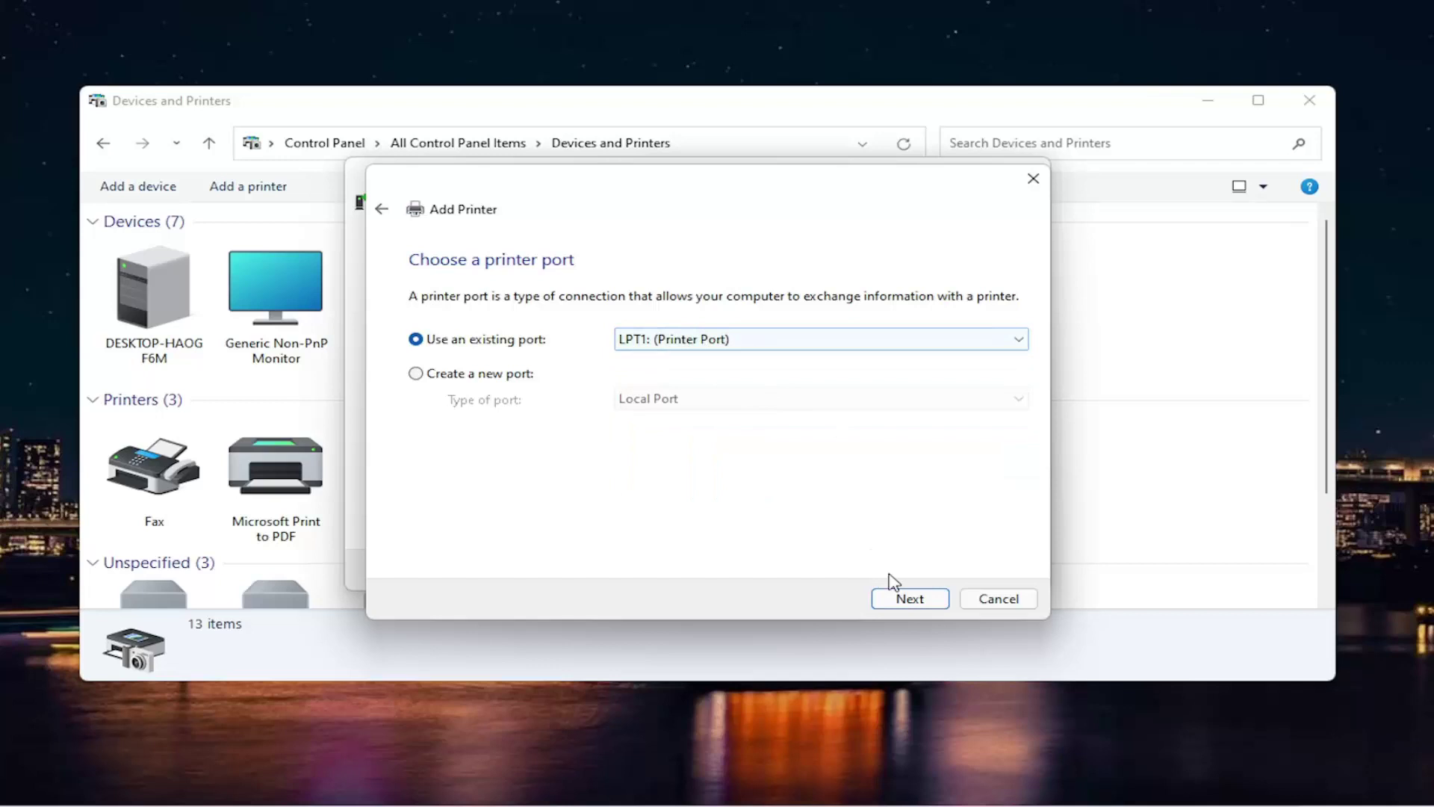
left_click(908, 598)
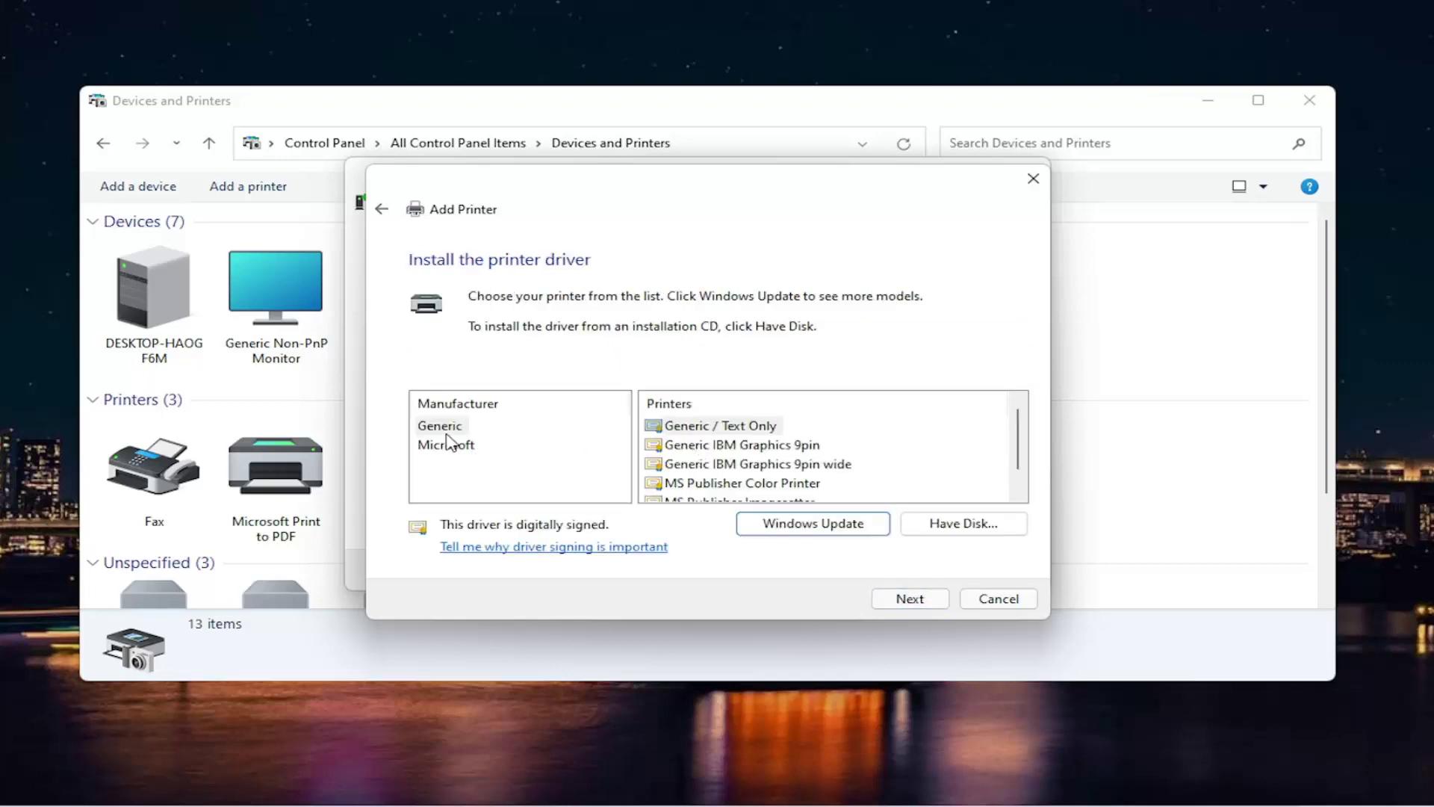
scroll(721, 462, "down", 1)
scroll(724, 466, "up", 1)
left_click(944, 531)
Update the driver list from Windows Update to load the full manufacturer catalogue
left_click(784, 523)
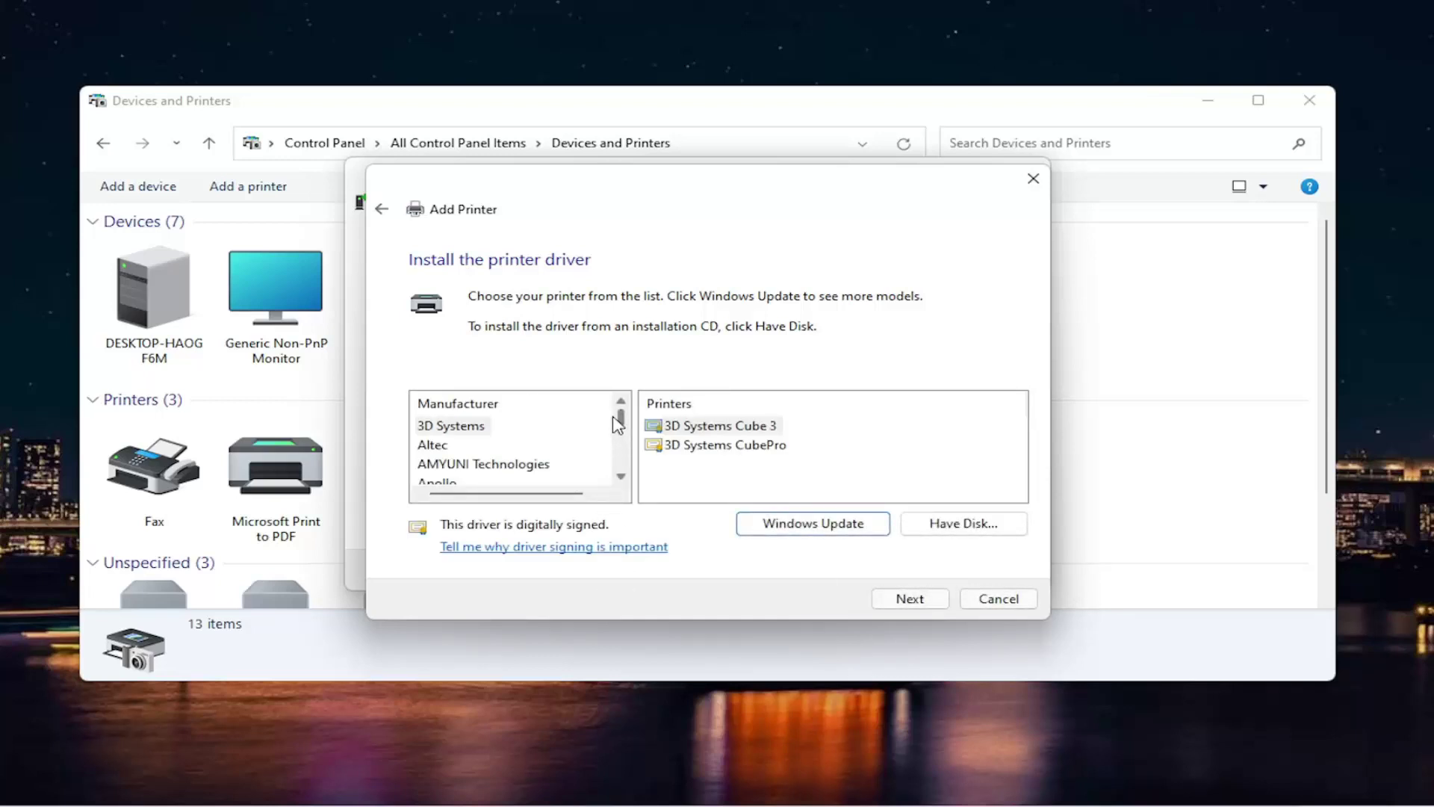
Browse the Dell Inc. and Epson drivers, briefly selecting Epson AL-C2000
left_click_drag(618, 416, 498, 442)
scroll(474, 433, "down", 1)
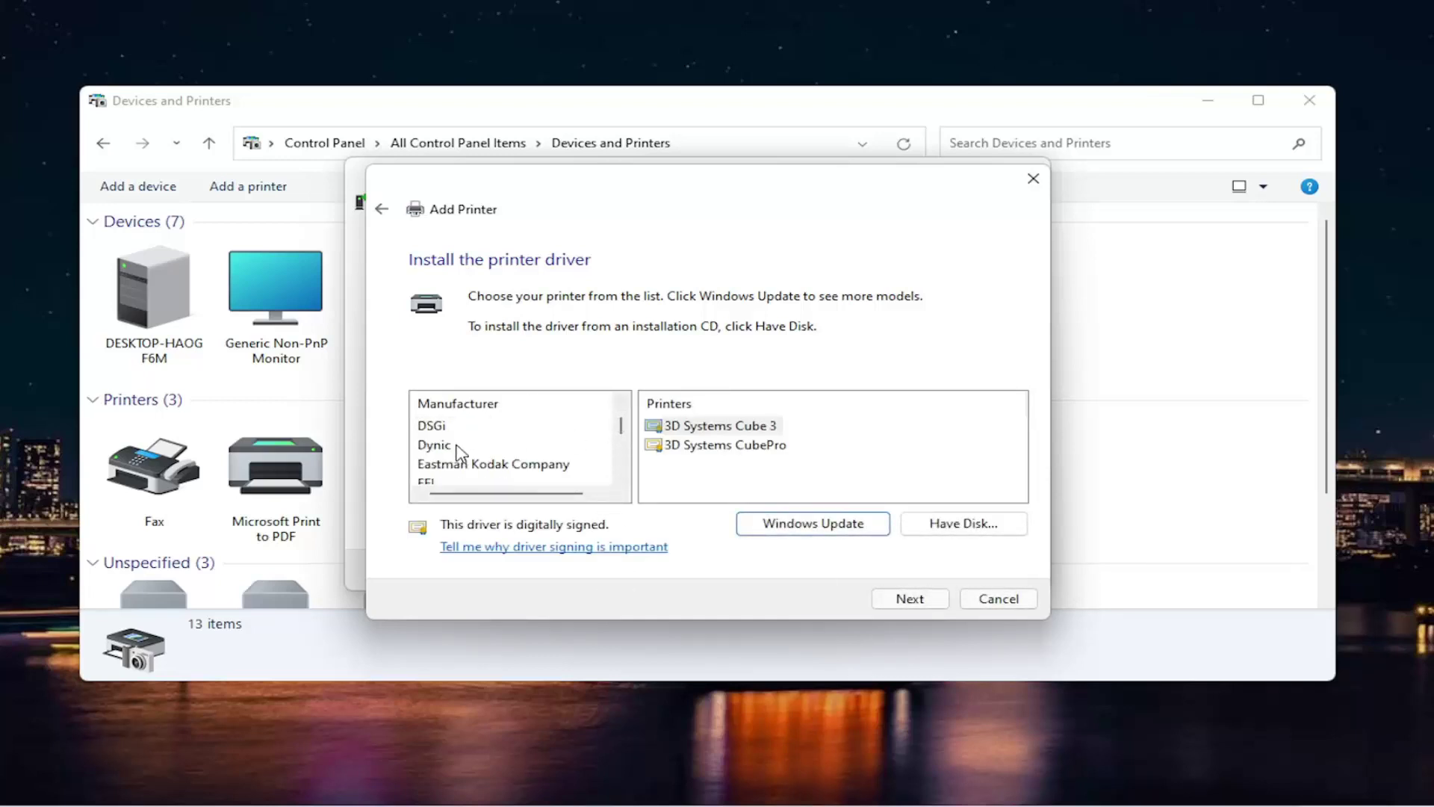
scroll(458, 448, "up", 2)
left_click(449, 426)
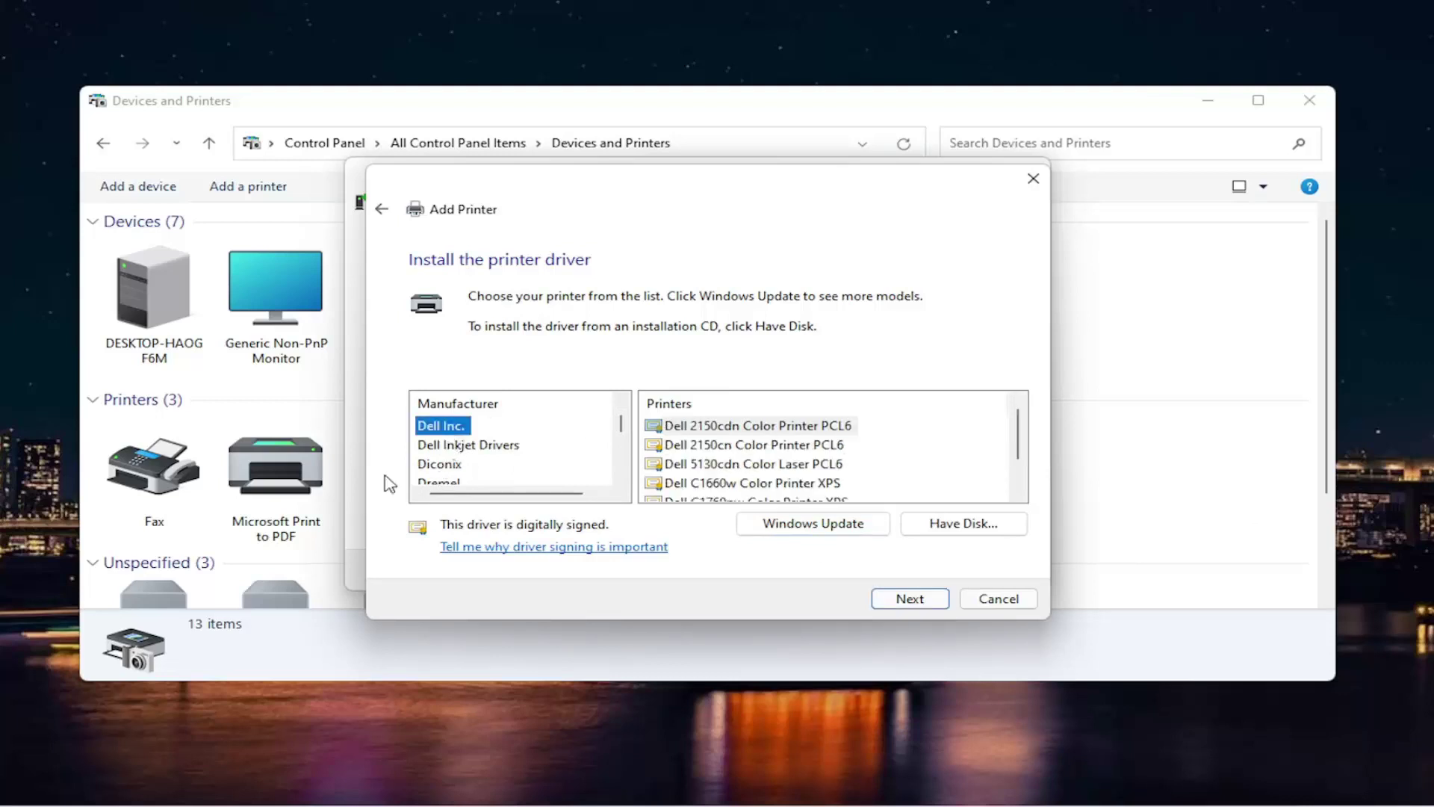
scroll(446, 449, "down", 2)
scroll(451, 452, "down", 1)
scroll(478, 457, "up", 1)
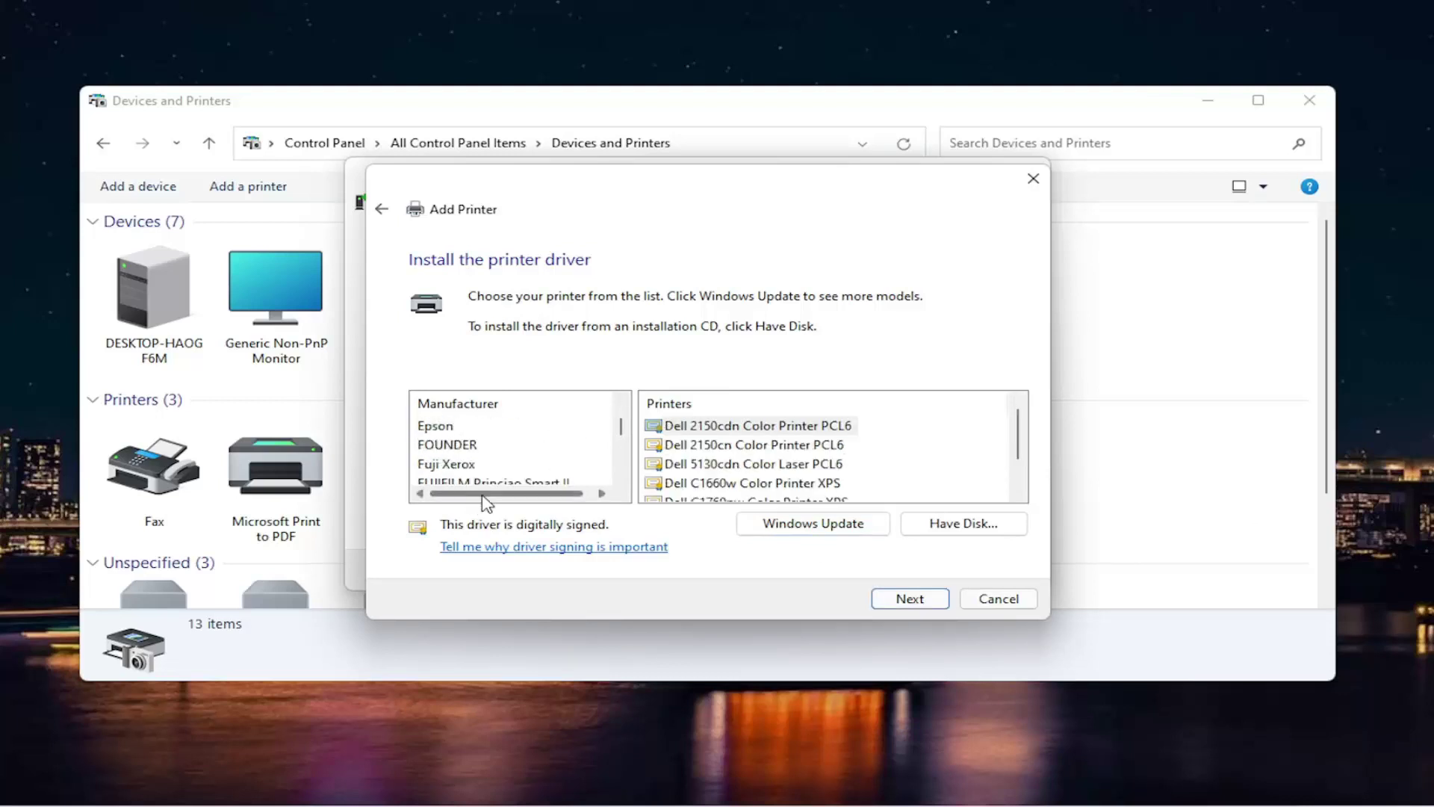
left_click(437, 426)
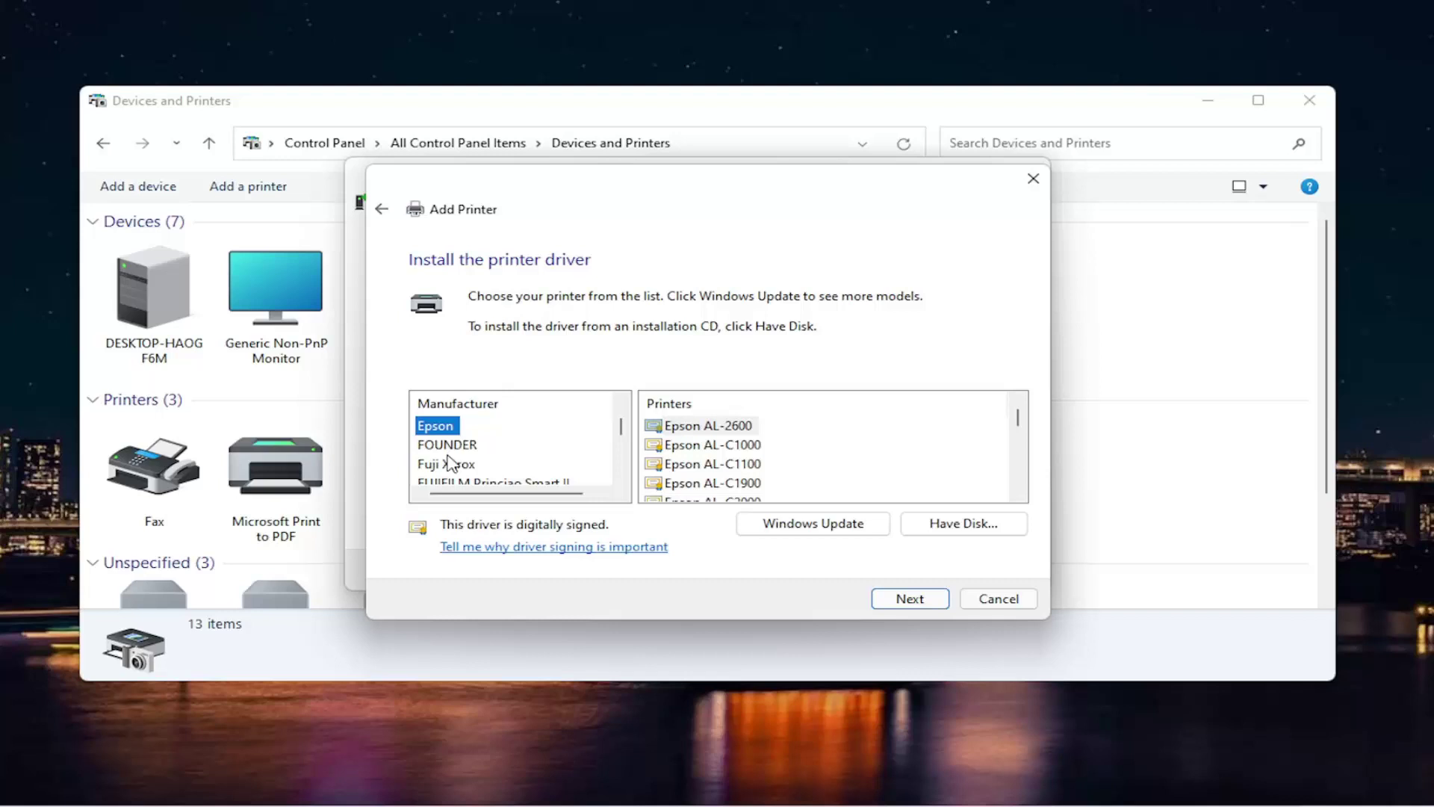
scroll(743, 424, "down", 1)
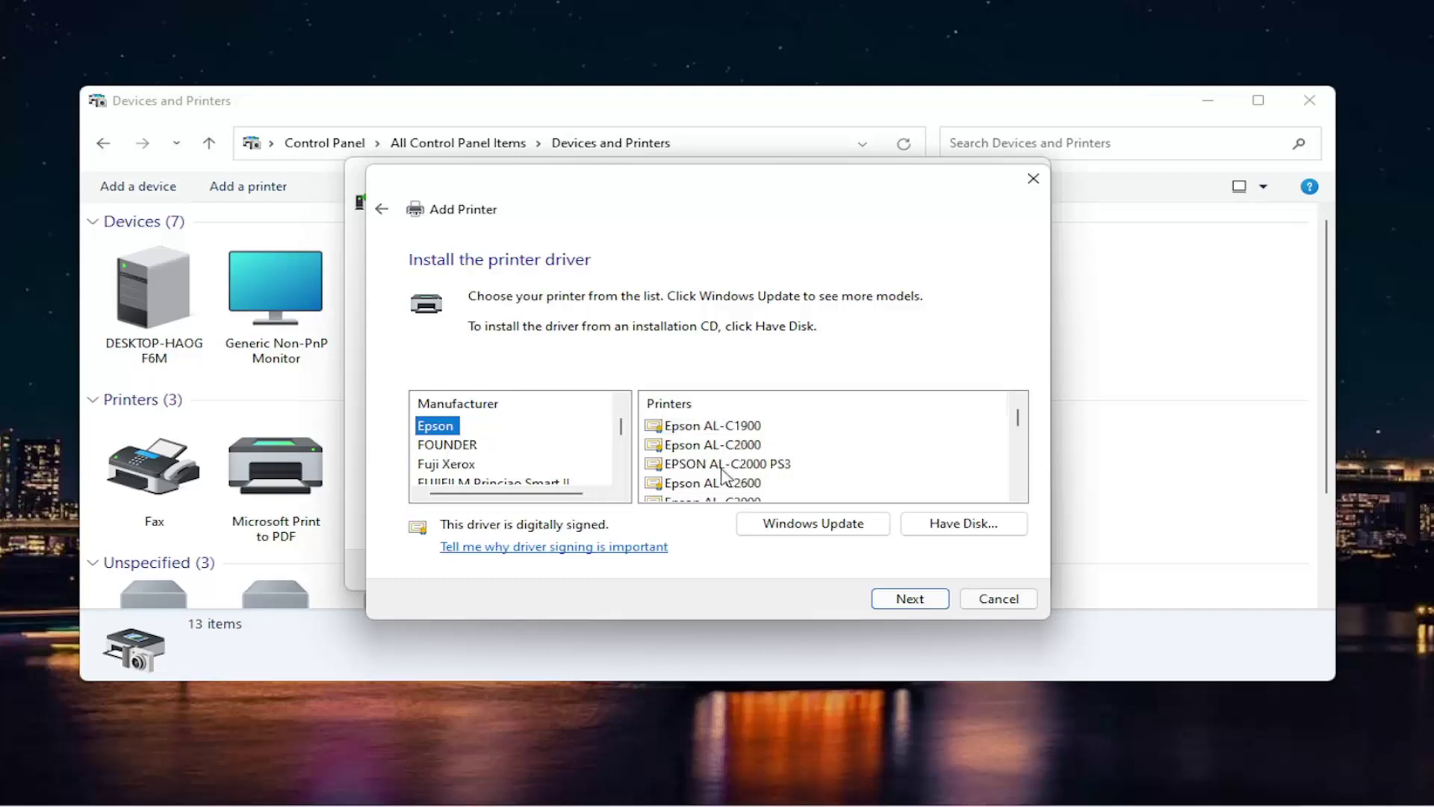
left_click(715, 445)
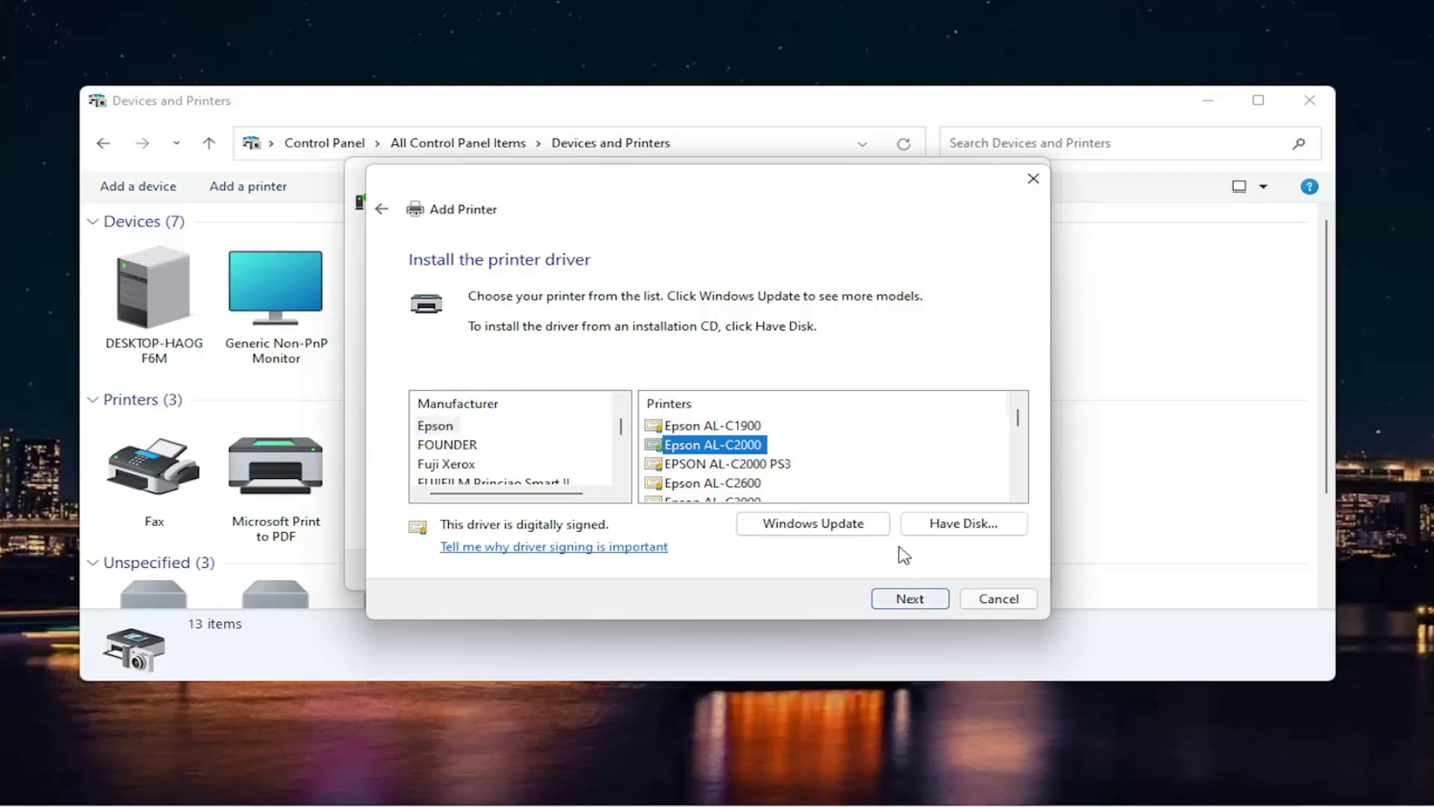
Move through the manufacturer list and select Brother
scroll(896, 465, "down", 3)
scroll(896, 465, "up", 3)
mouse_move(1024, 416)
left_mouse_down()
mouse_move(1018, 465)
mouse_move(1022, 401)
left_mouse_up()
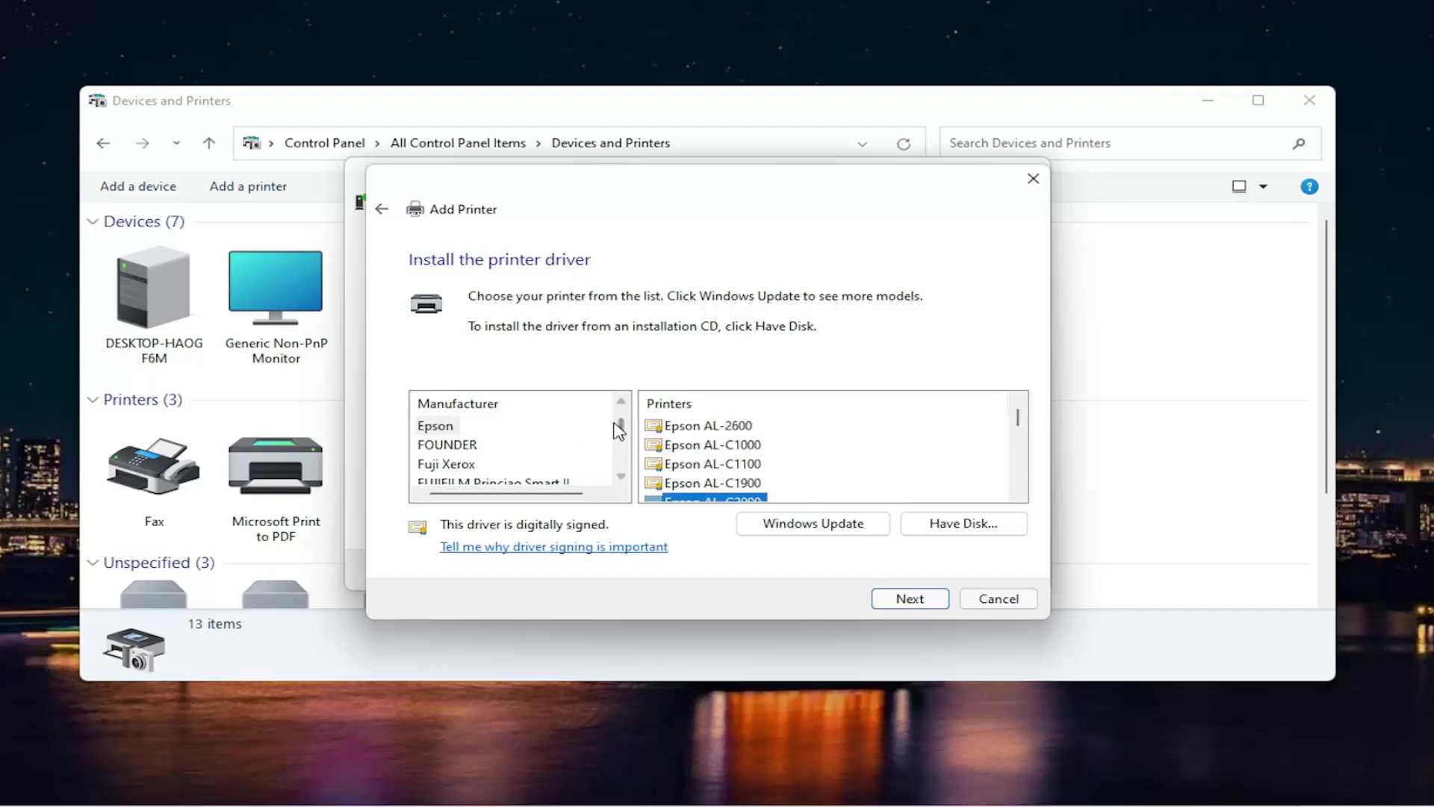
mouse_move(620, 429)
left_mouse_down()
mouse_move(620, 466)
mouse_move(596, 416)
left_mouse_up()
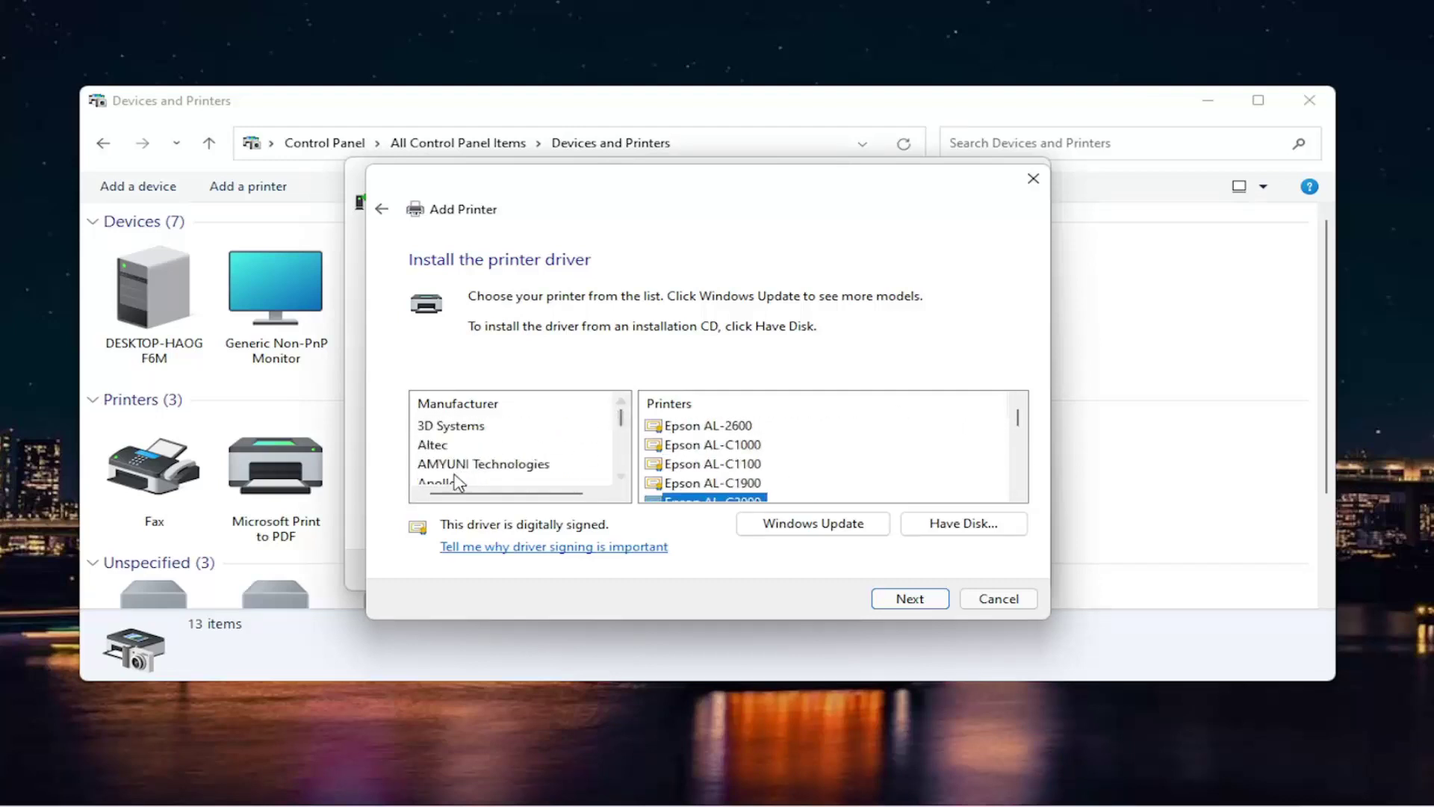
scroll(450, 447, "down", 1)
left_click(438, 427)
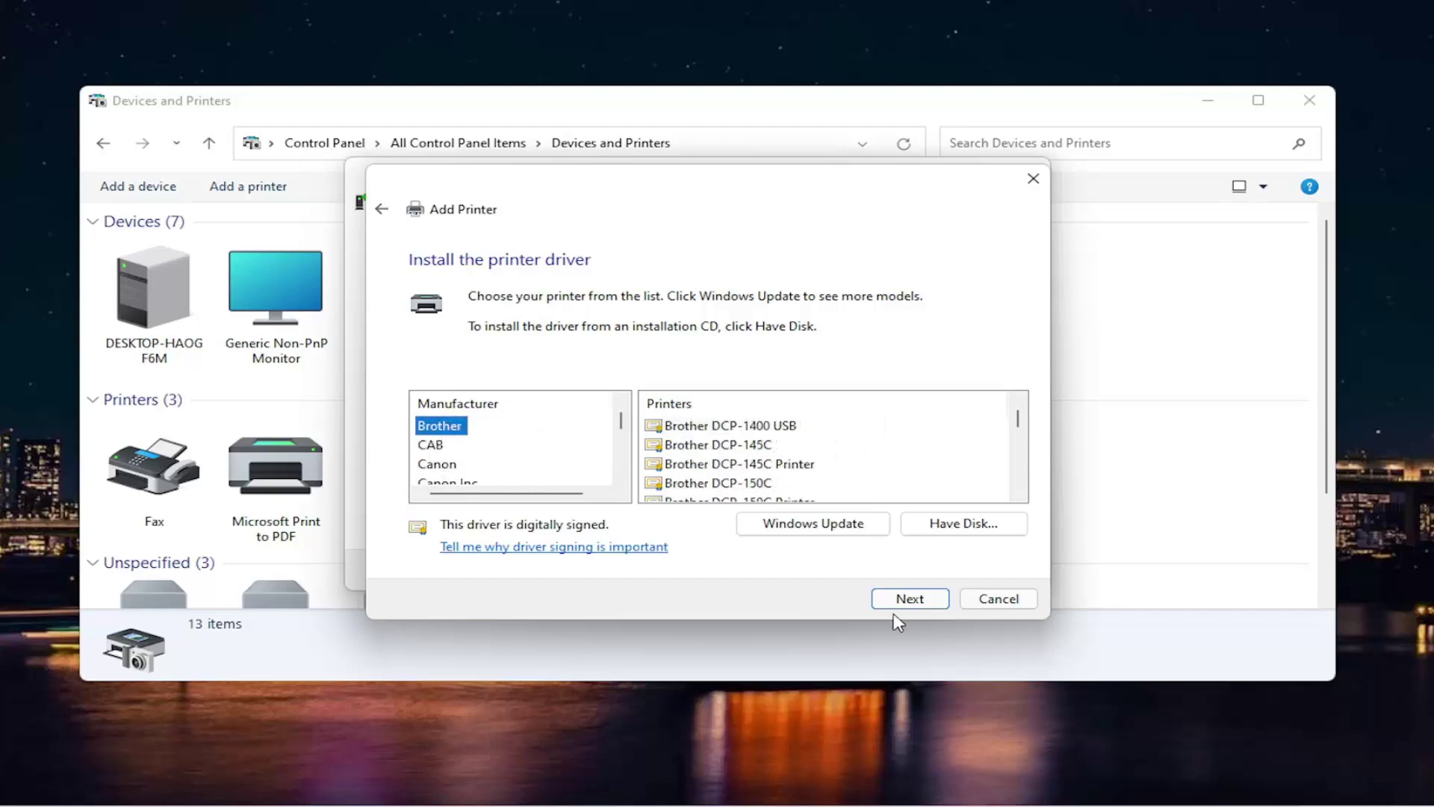
Install Brother Color Leg Type1 Class Driver under its default name, approving the User Account Control prompt
left_click(910, 600)
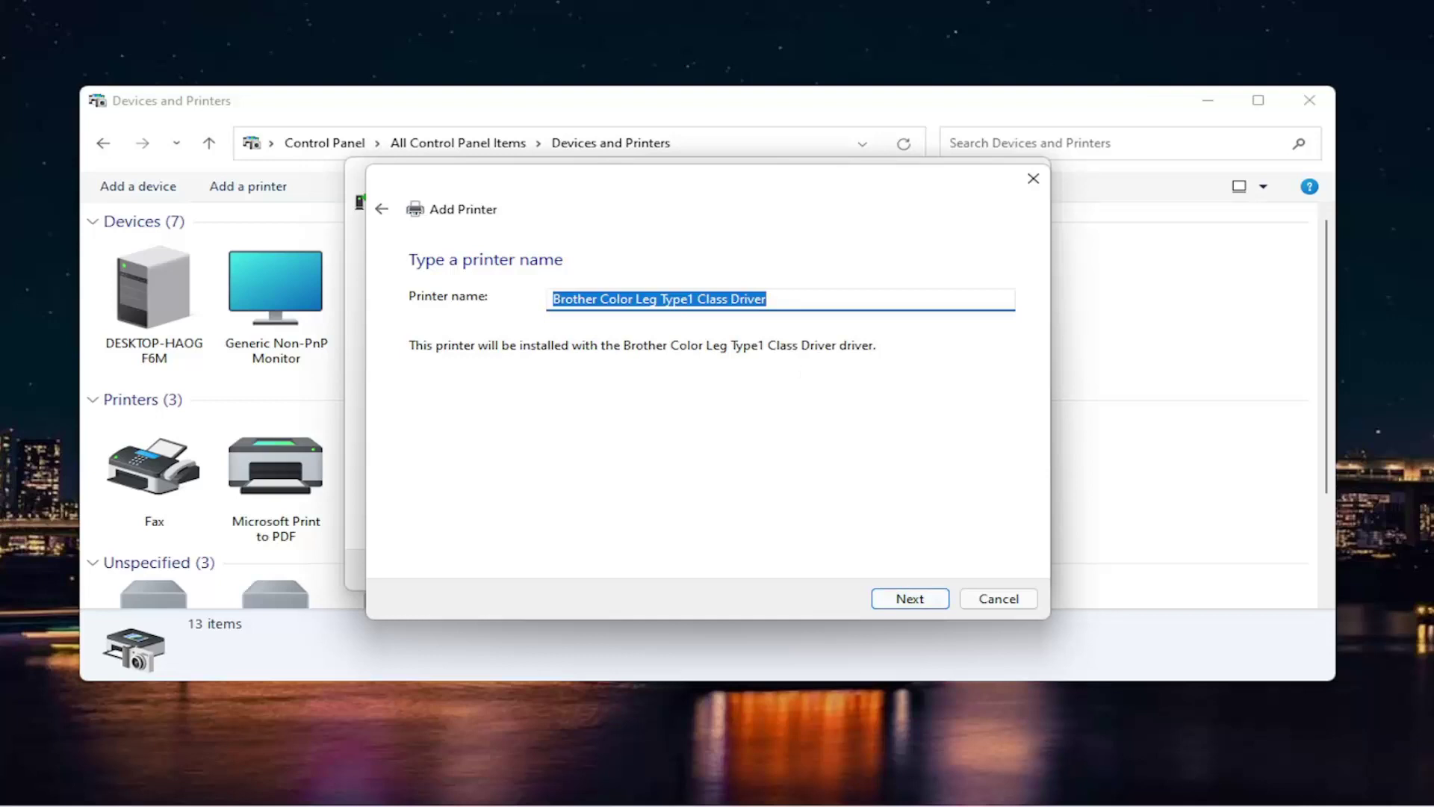
left_click(919, 599)
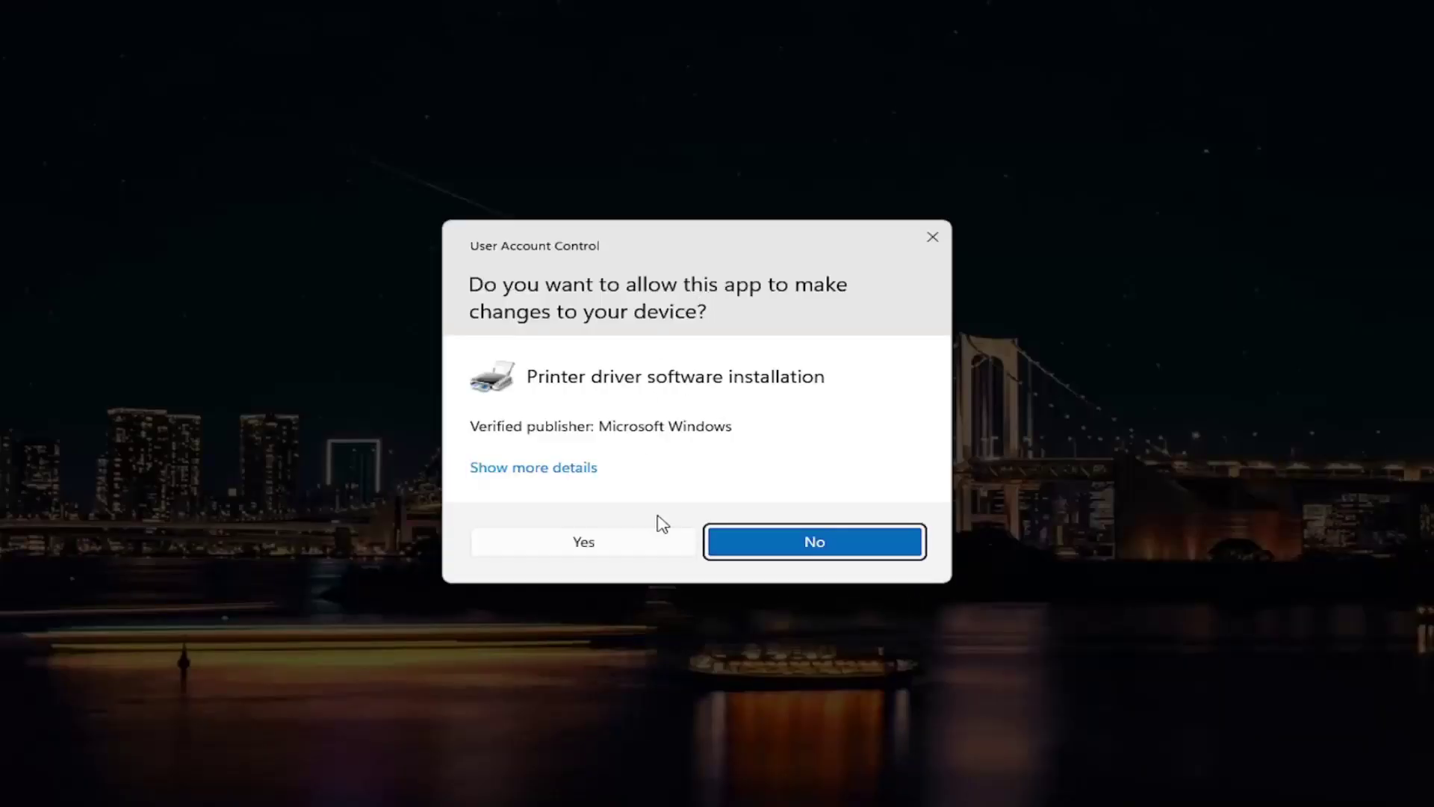
left_click(611, 543)
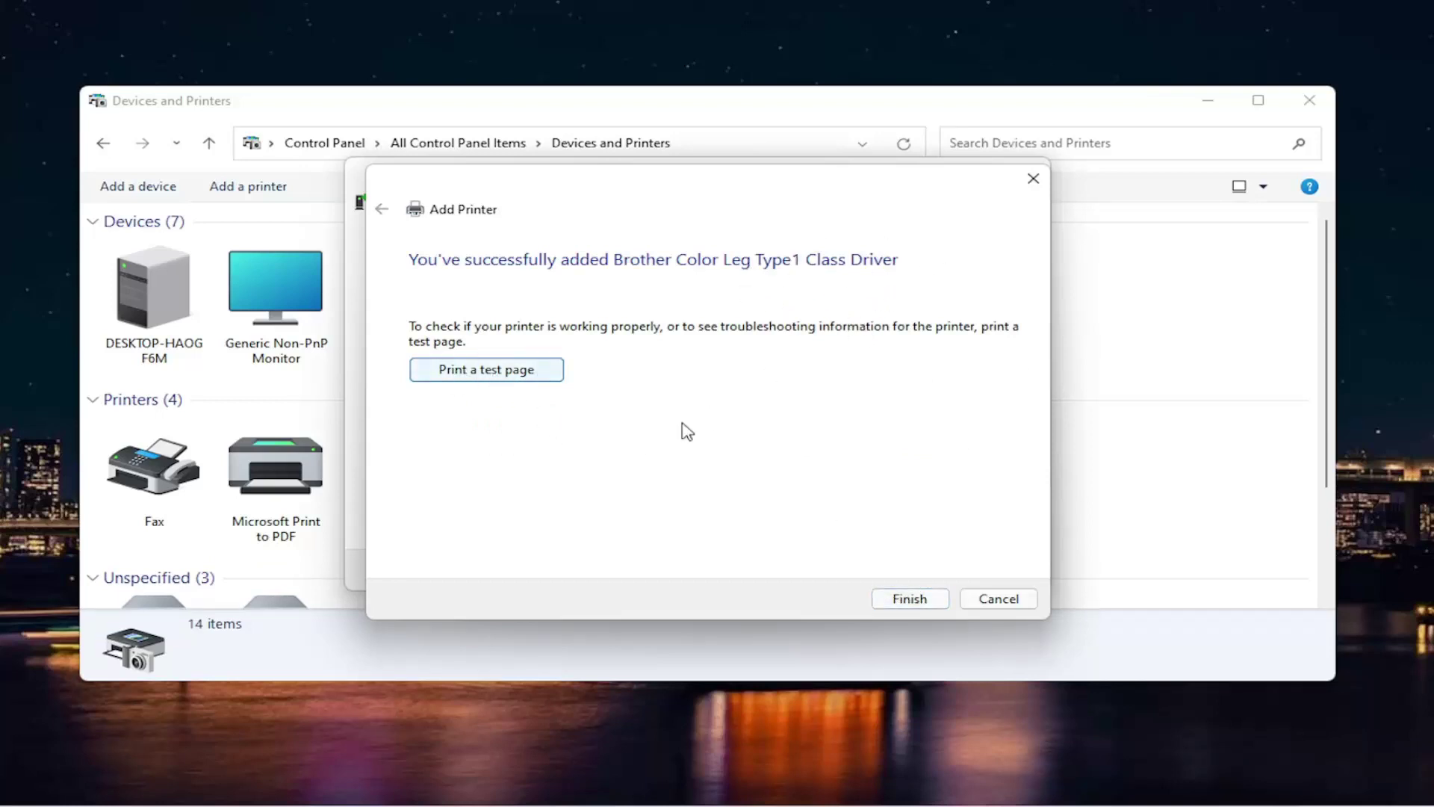
Finish the Add Printer wizard without printing a test page
left_click(997, 601)
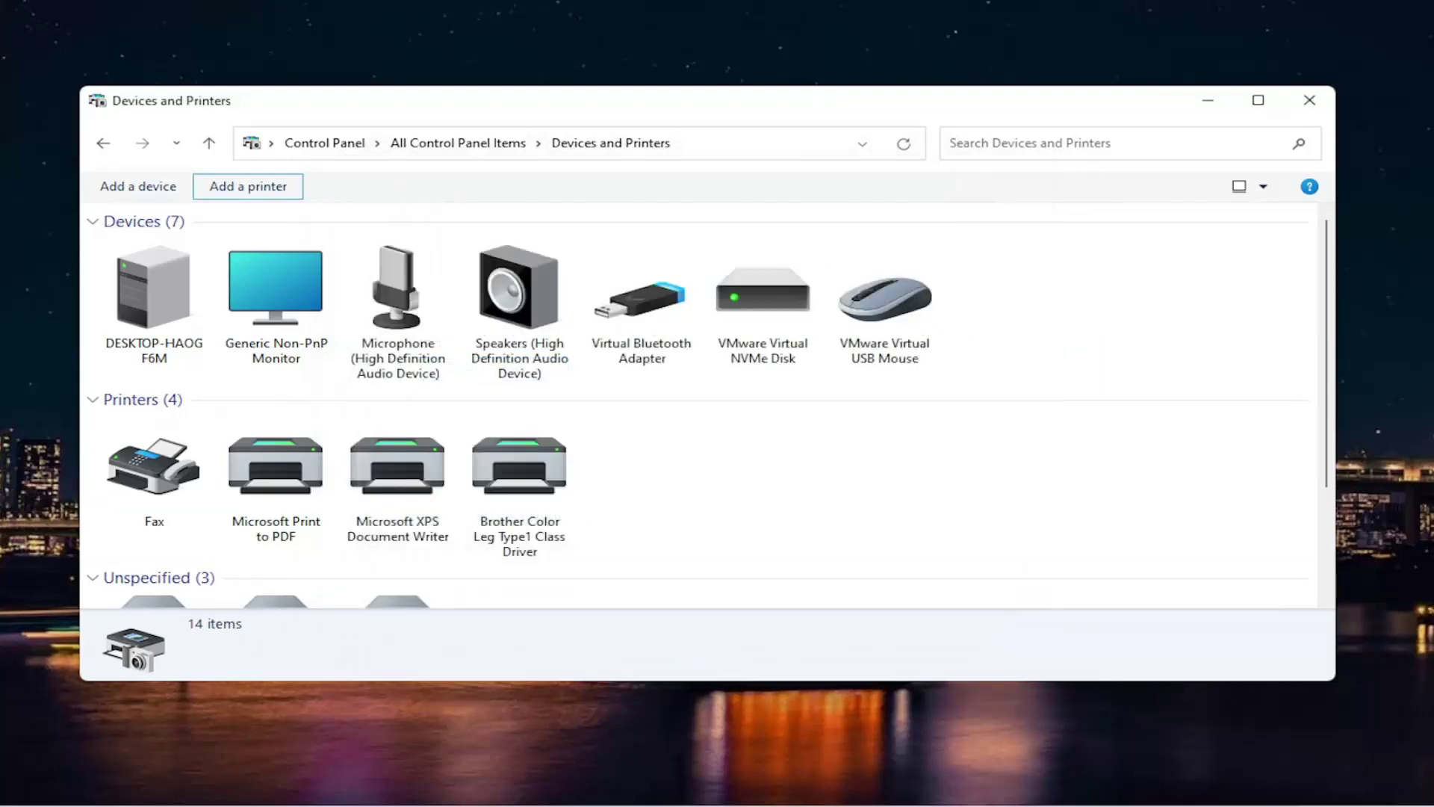